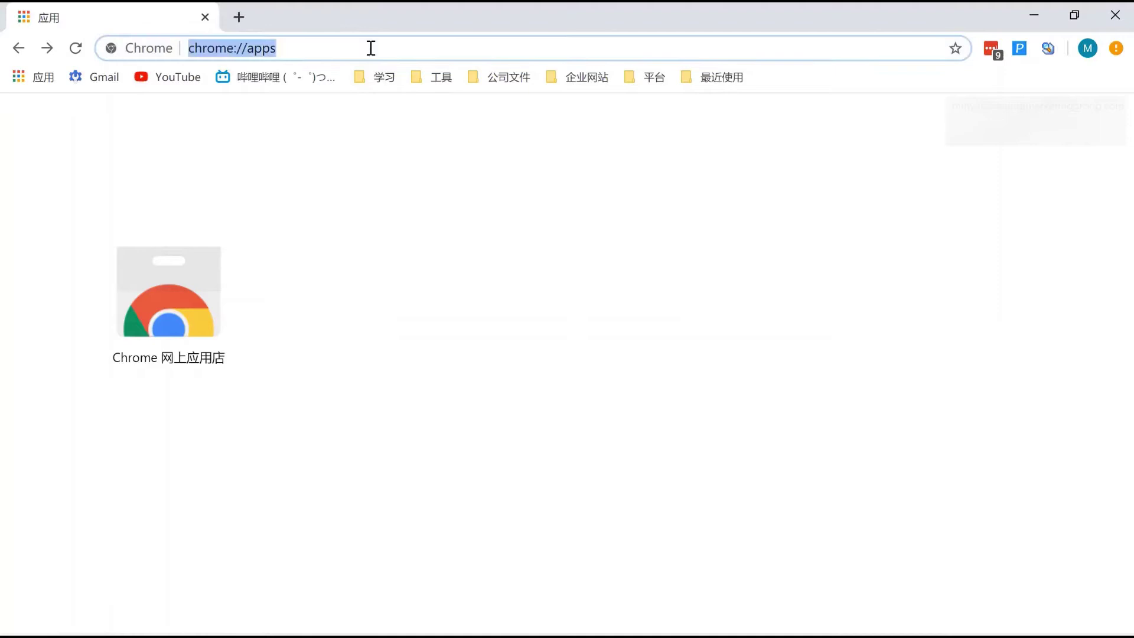
{"action": "type", "text": "https://mpkf.weixin.qq.com/"}
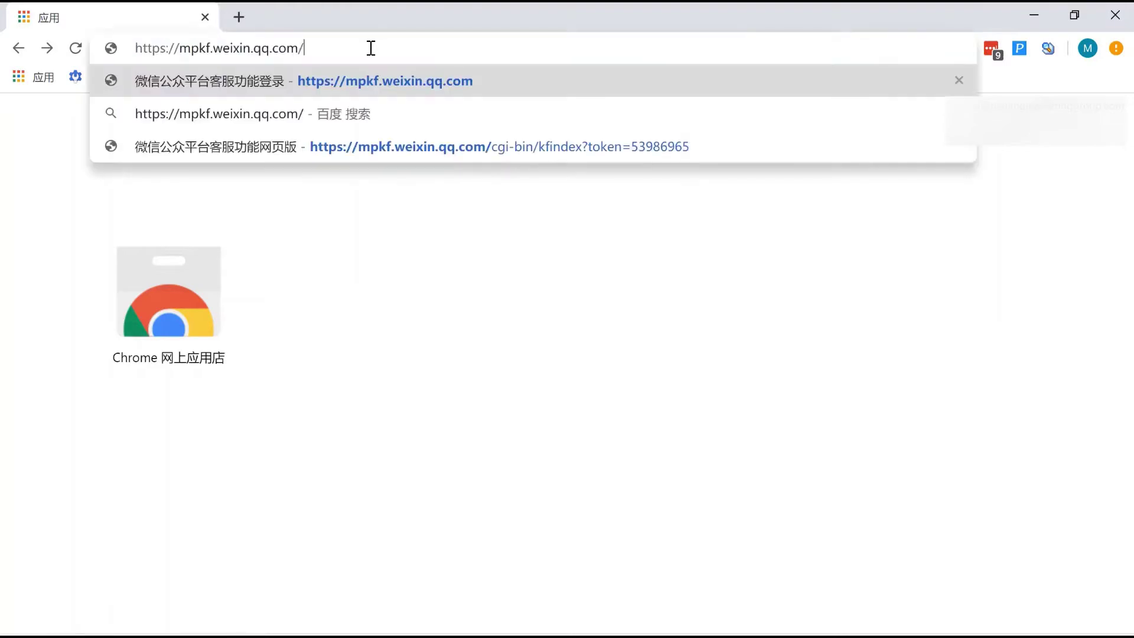
Load the customer-service login page, sign in by QR scan, and open the first customer's chat history.
{"action": "left_click", "coordinate": [364, 80]}
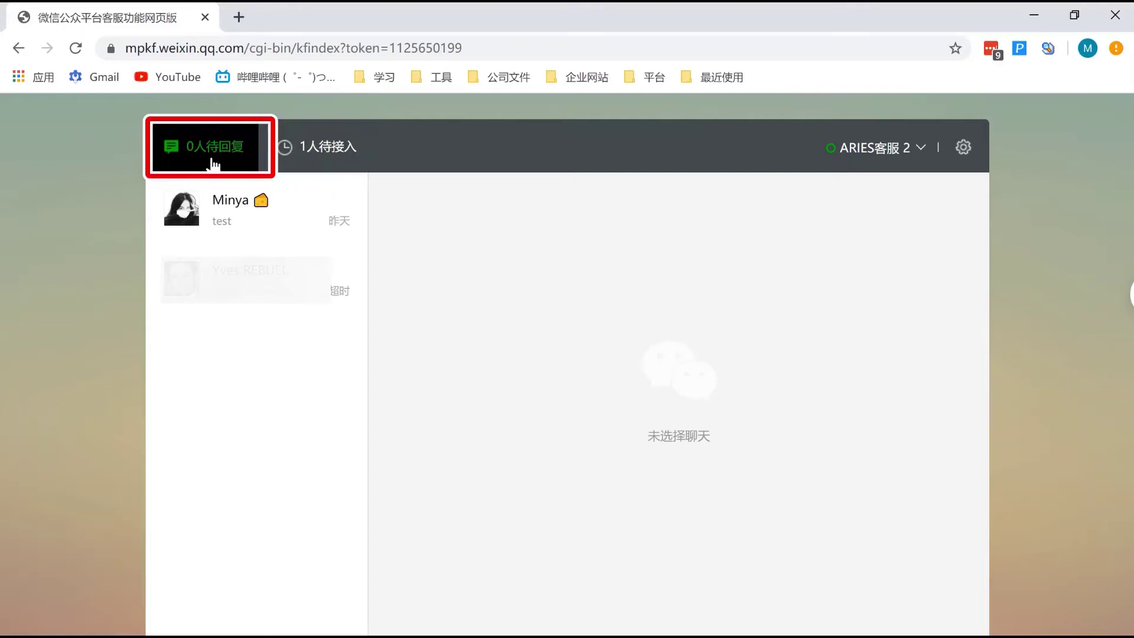
{"action": "left_click", "coordinate": [241, 209]}
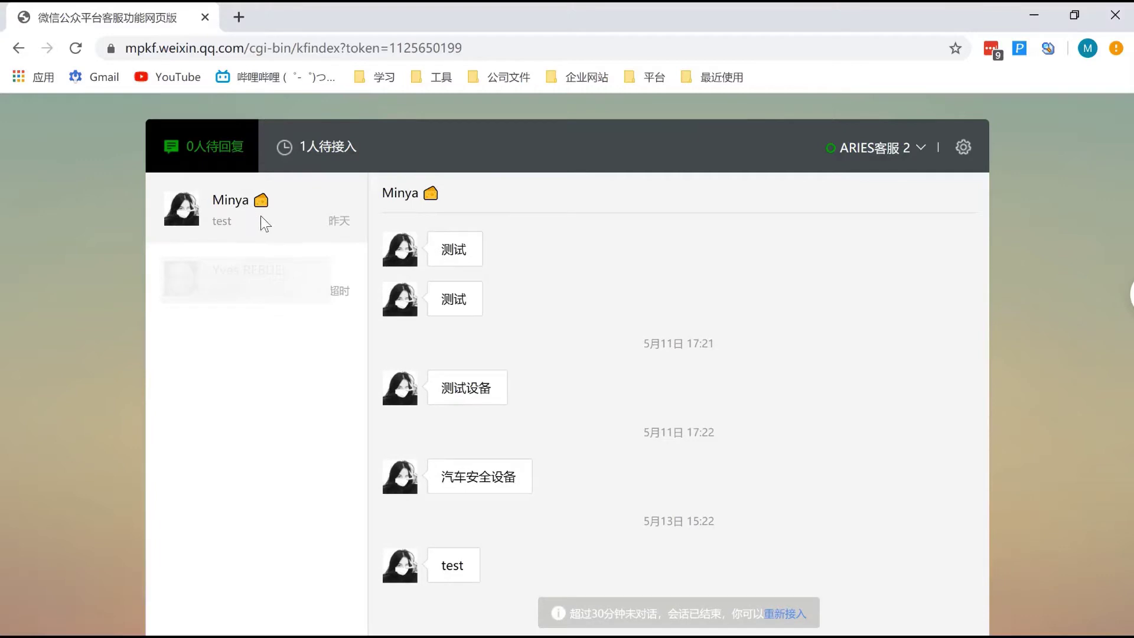
Show the 1人待接入 queue of customers waiting to be connected.
{"action": "left_click", "coordinate": [343, 155]}
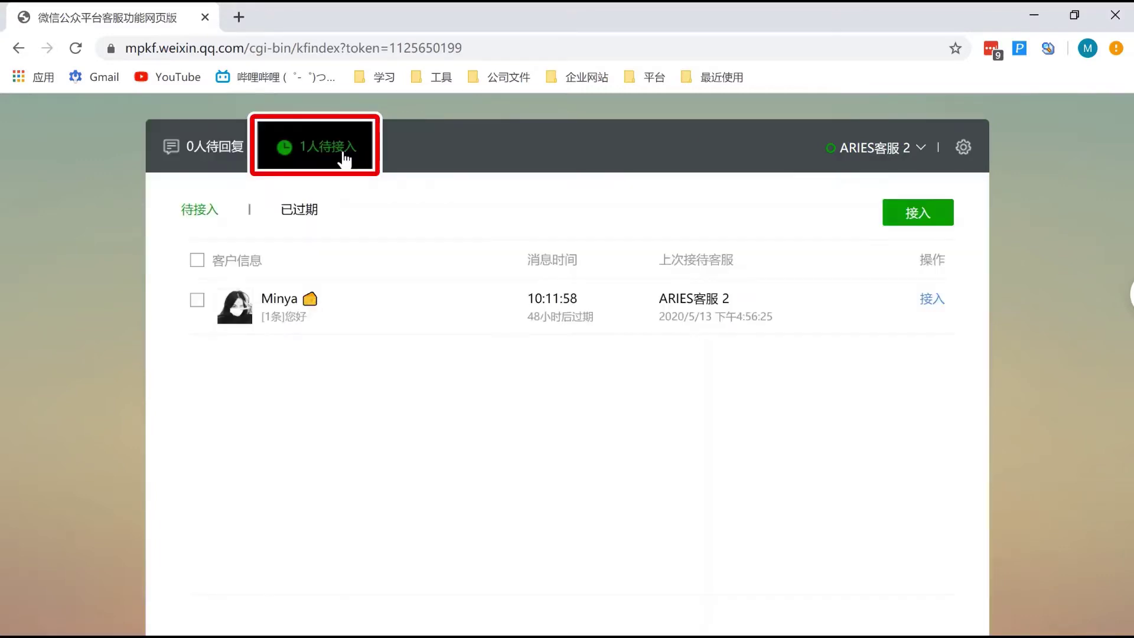
Accept the waiting customer with 接入 and send them the reply 您好, typed in pinyin.
{"action": "left_click", "coordinate": [935, 298]}
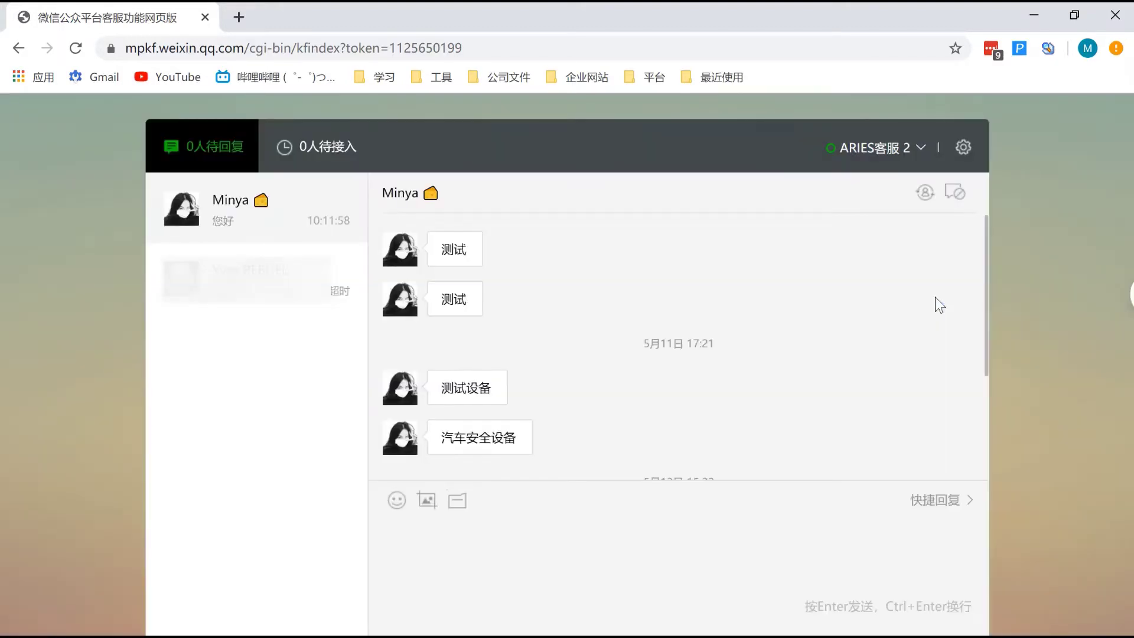
{"action": "scroll", "coordinate": [511, 404], "scroll_direction": "down", "scroll_amount": 3}
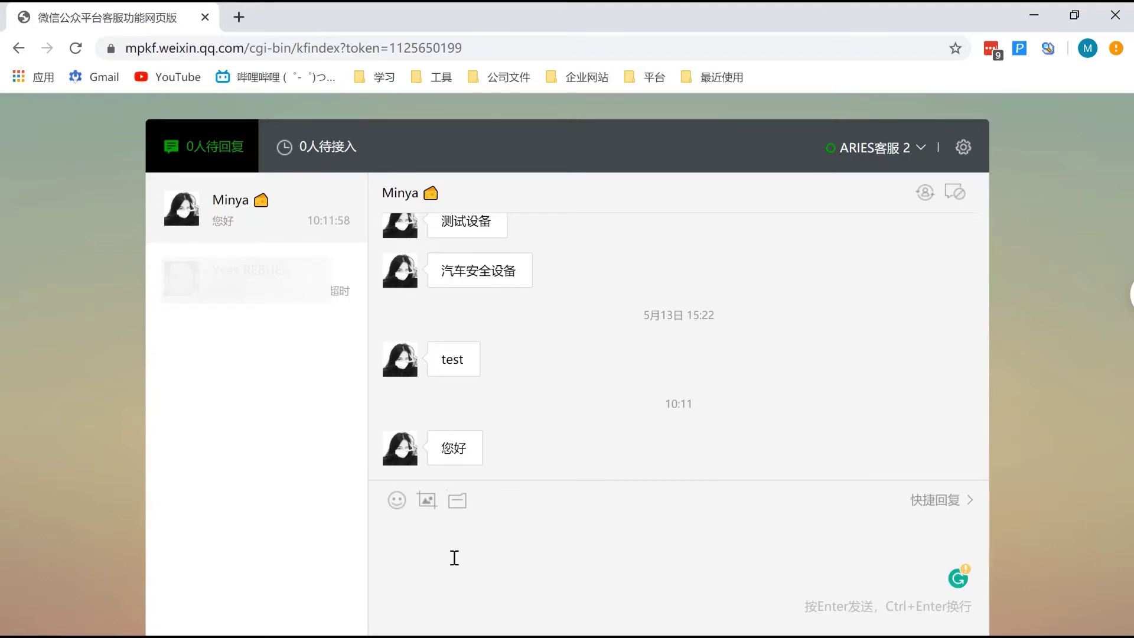
{"action": "type", "text": "ning"}
{"action": "key", "text": "BackSpace"}
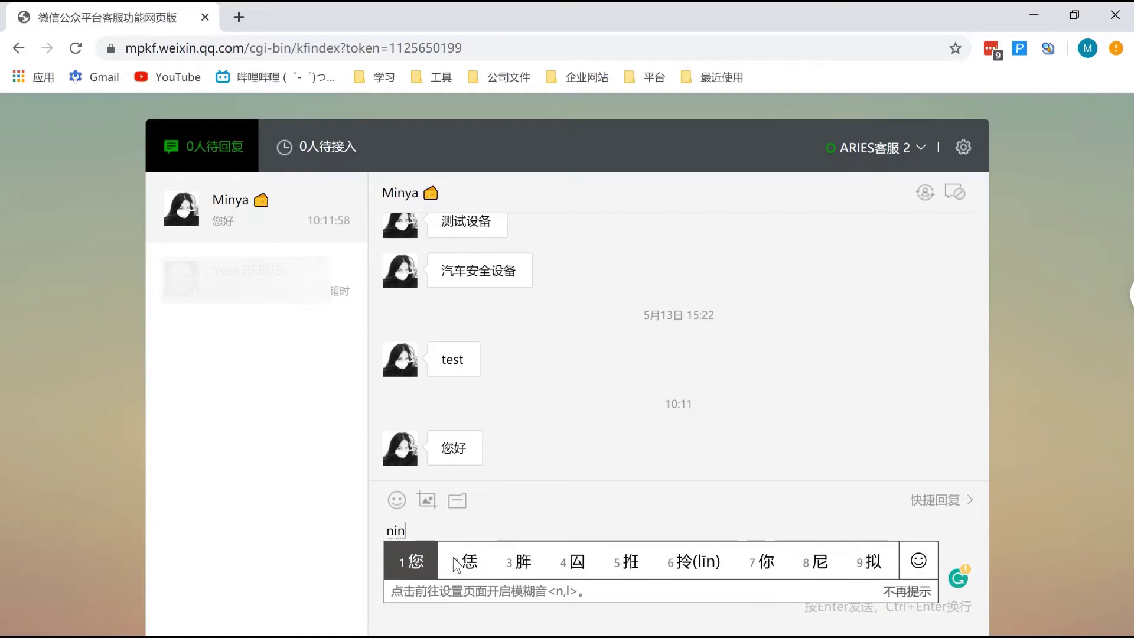
{"action": "type", "text": "hao"}
{"action": "key", "text": "space"}
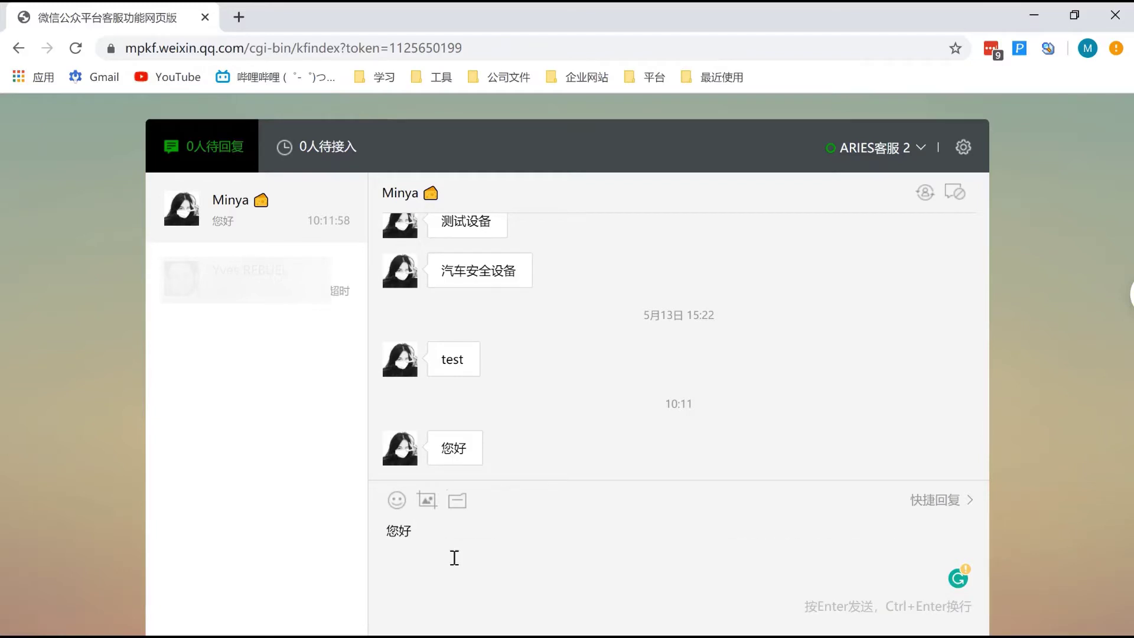
{"action": "key", "text": "Return"}
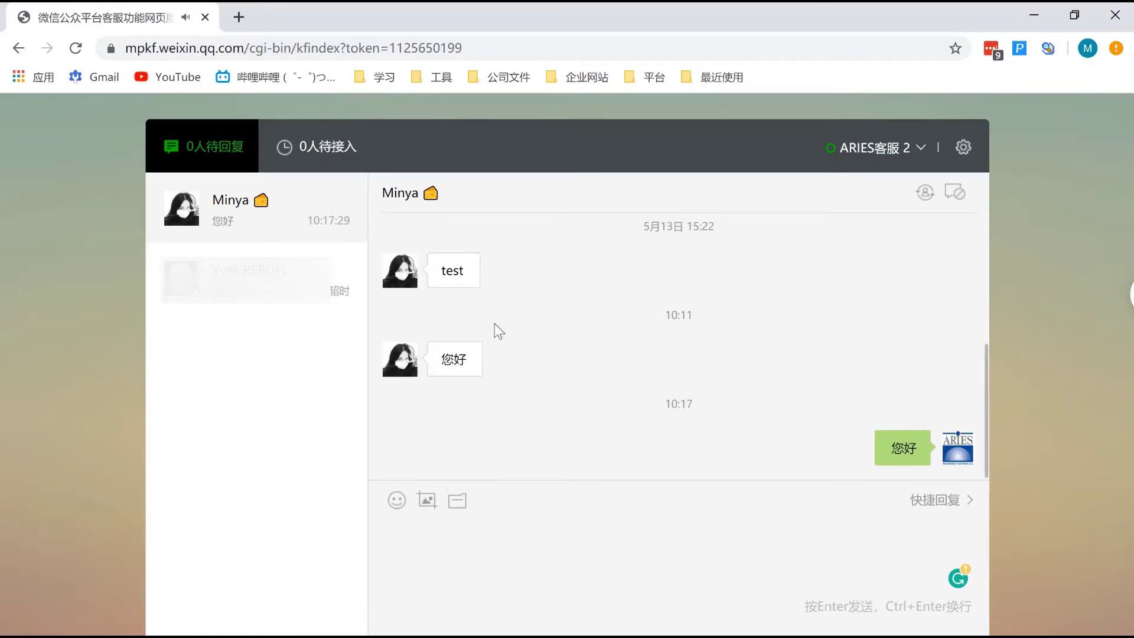
Send the car crash-test photo from the 图片 folder, then view it enlarged and close the preview.
{"action": "left_click", "coordinate": [399, 505]}
{"action": "left_click", "coordinate": [416, 513]}
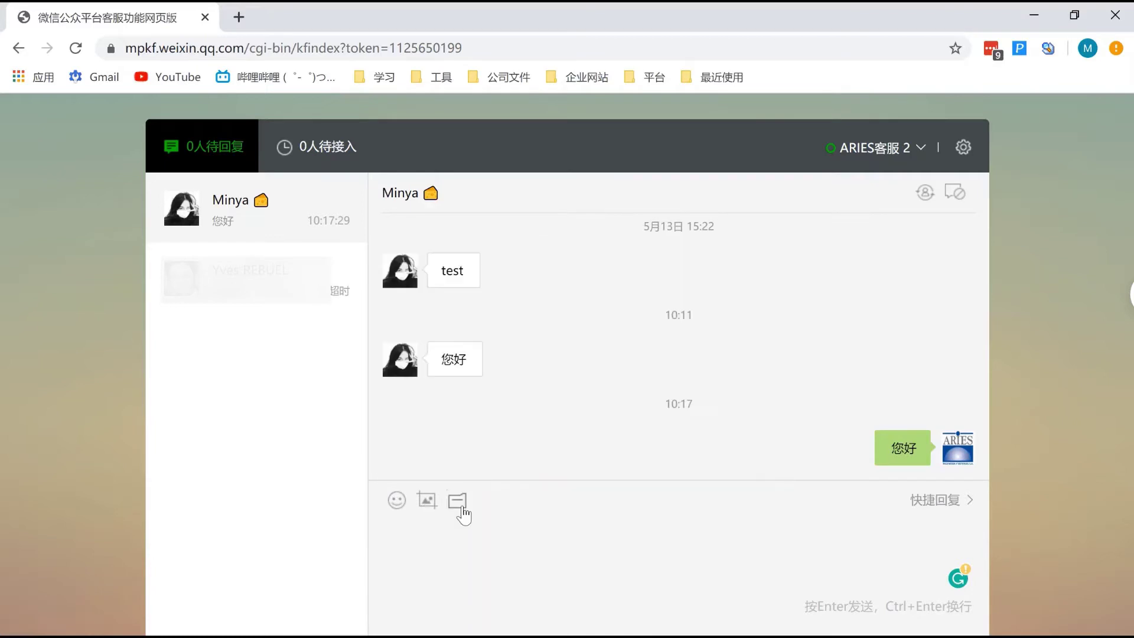
{"action": "left_click", "coordinate": [460, 507]}
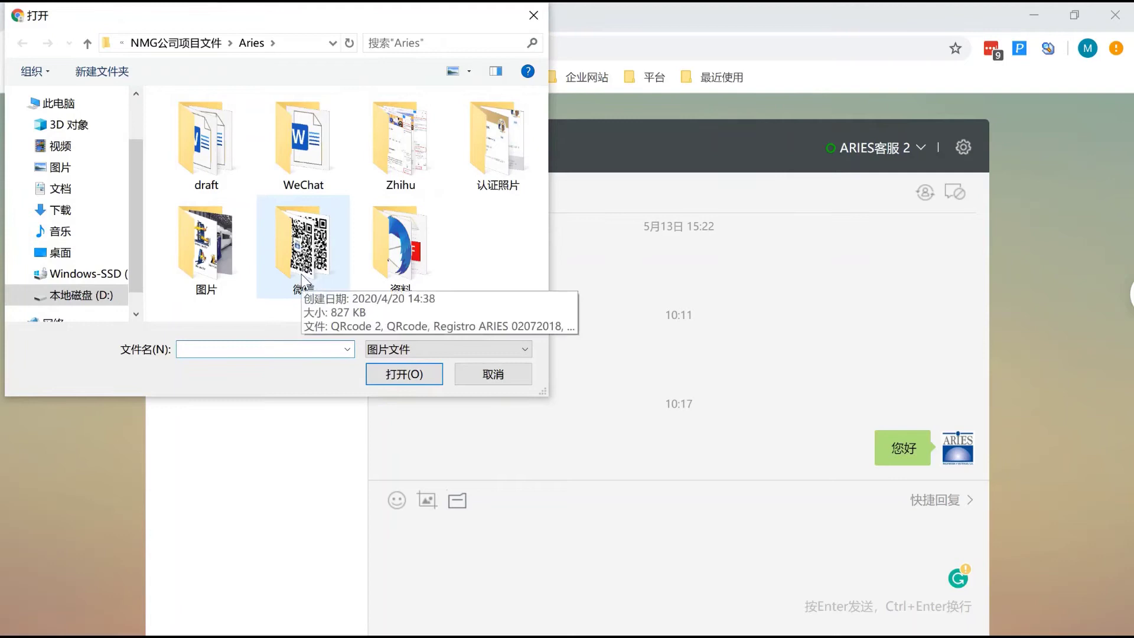
{"action": "double_click", "coordinate": [217, 247]}
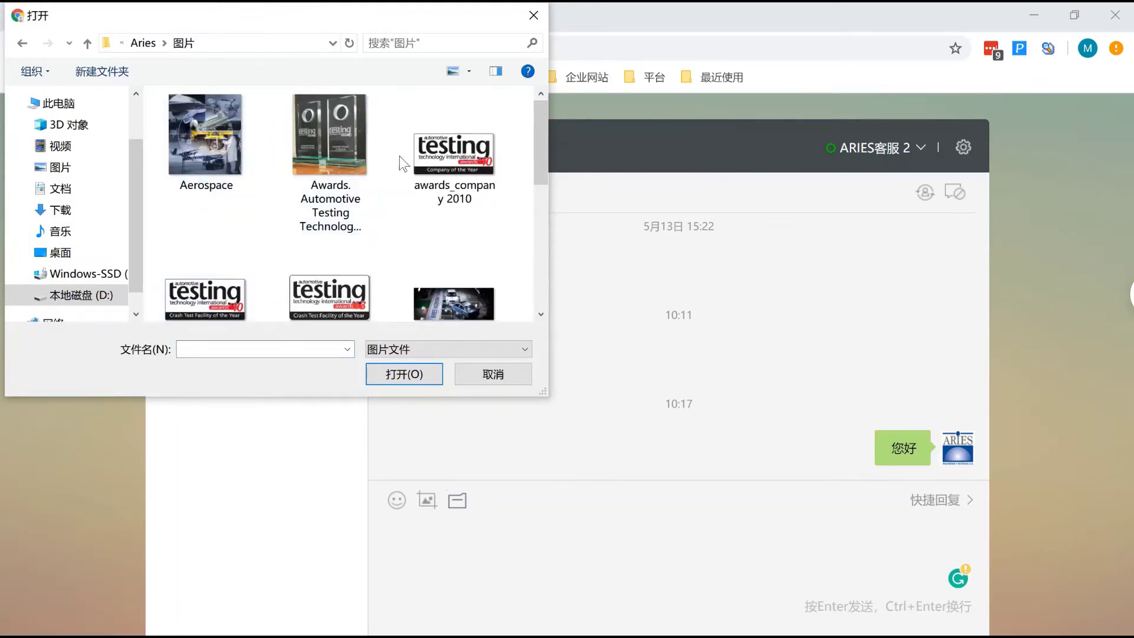
{"action": "scroll", "coordinate": [327, 220], "scroll_direction": "down", "scroll_amount": 3}
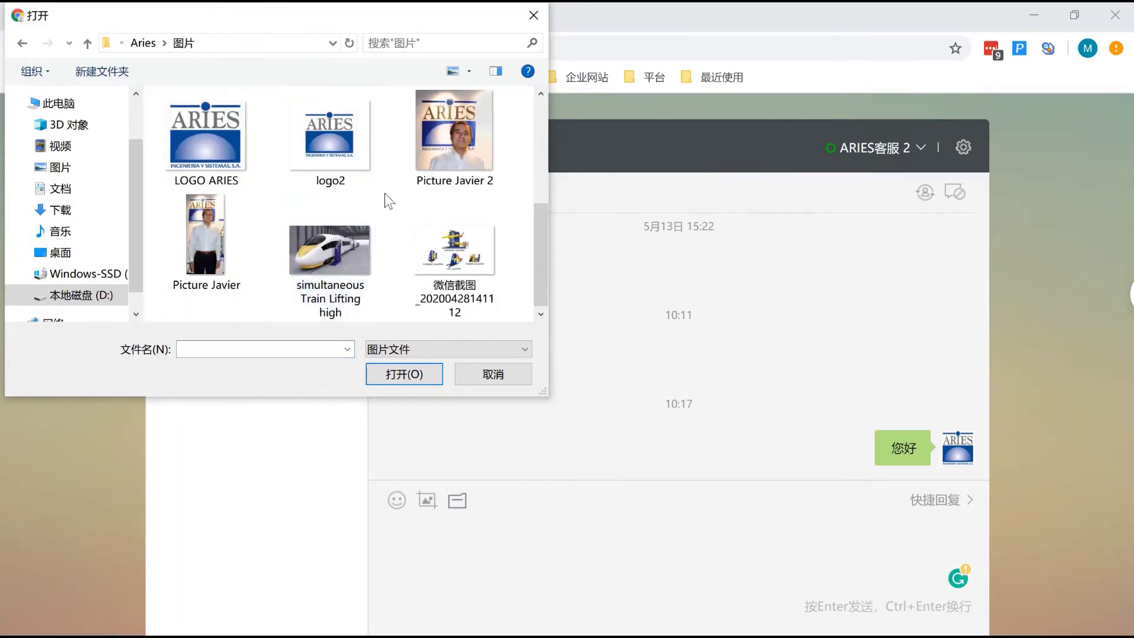
{"action": "scroll", "coordinate": [384, 193], "scroll_direction": "up", "scroll_amount": 3}
{"action": "double_click", "coordinate": [458, 288]}
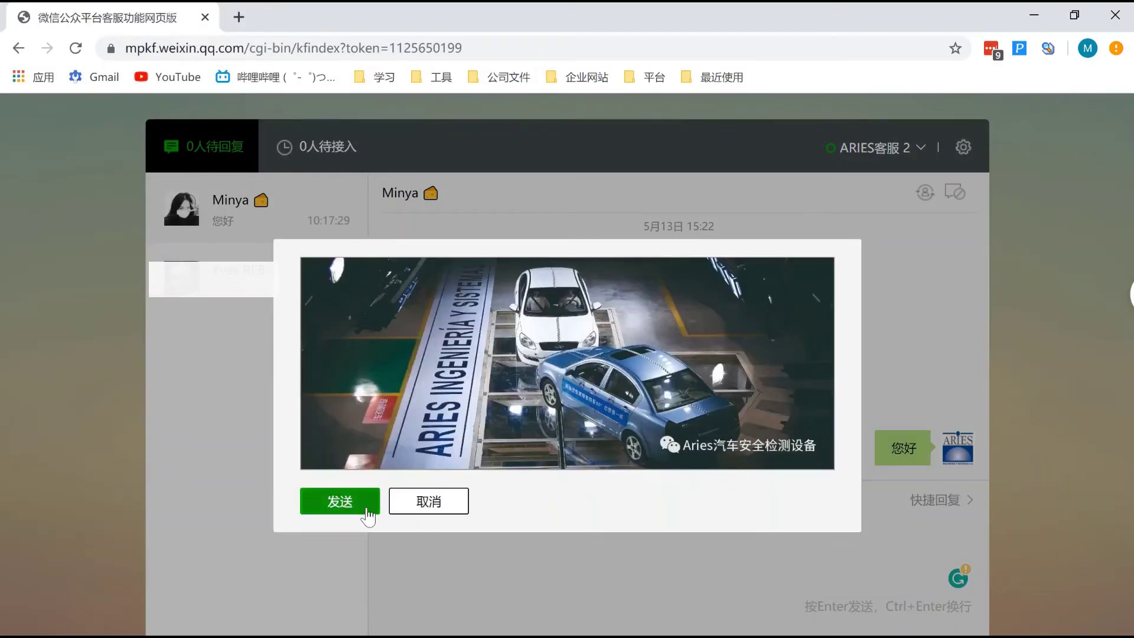
{"action": "left_click", "coordinate": [365, 501]}
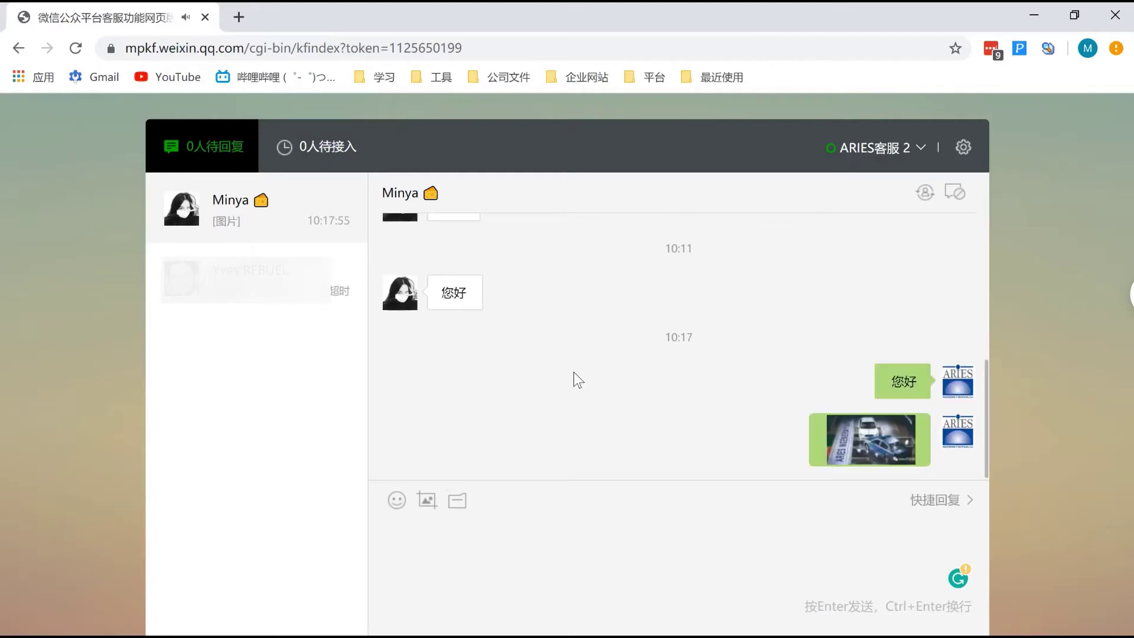
{"action": "left_click", "coordinate": [858, 455]}
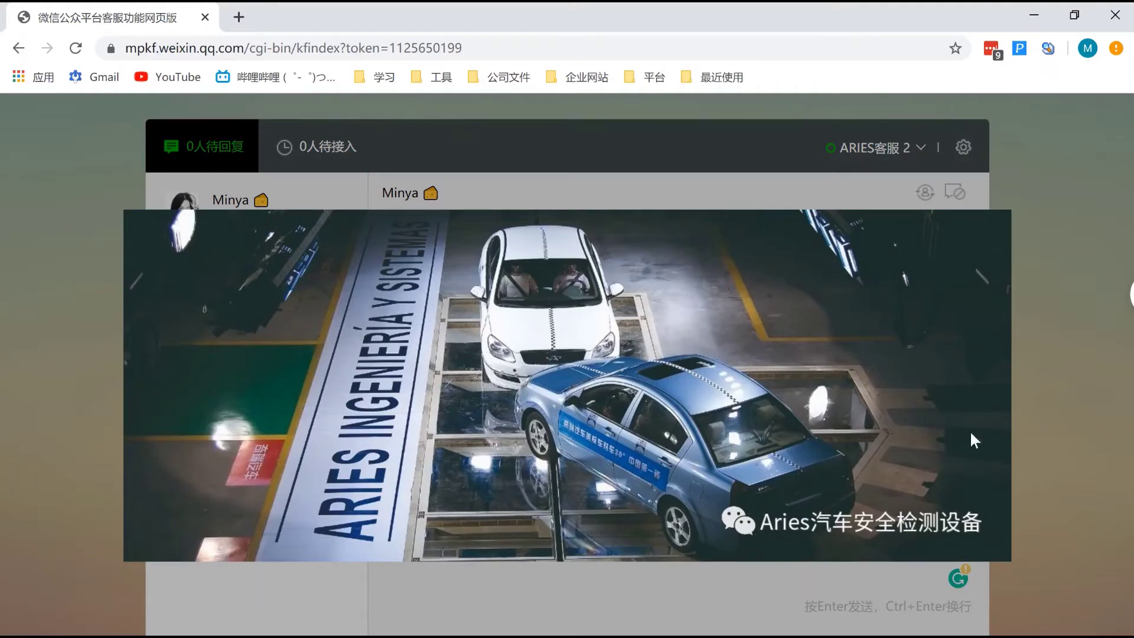
{"action": "left_click", "coordinate": [704, 590]}
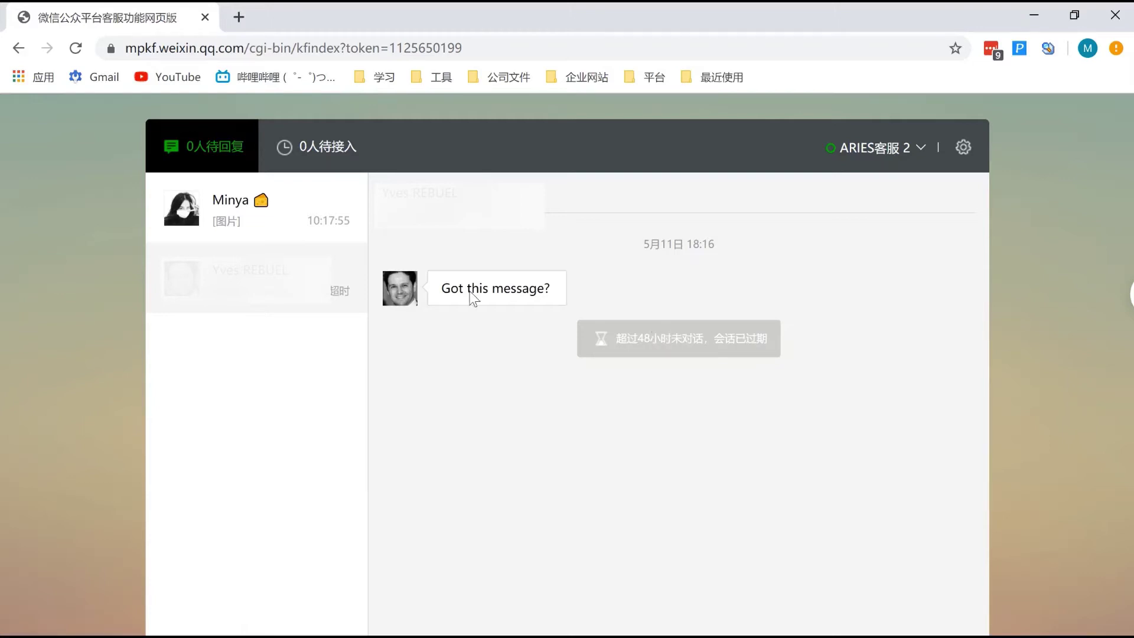
Check the waiting queue, the expired conversations and one expired chat, then the agent's status options.
{"action": "left_click", "coordinate": [319, 146]}
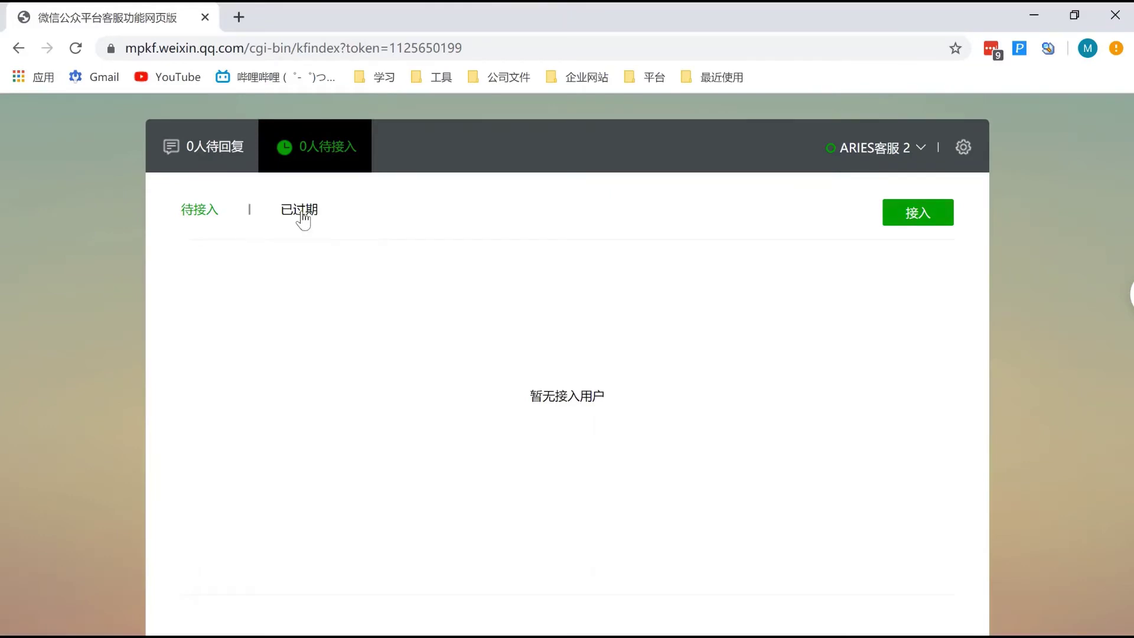
{"action": "left_click", "coordinate": [303, 214]}
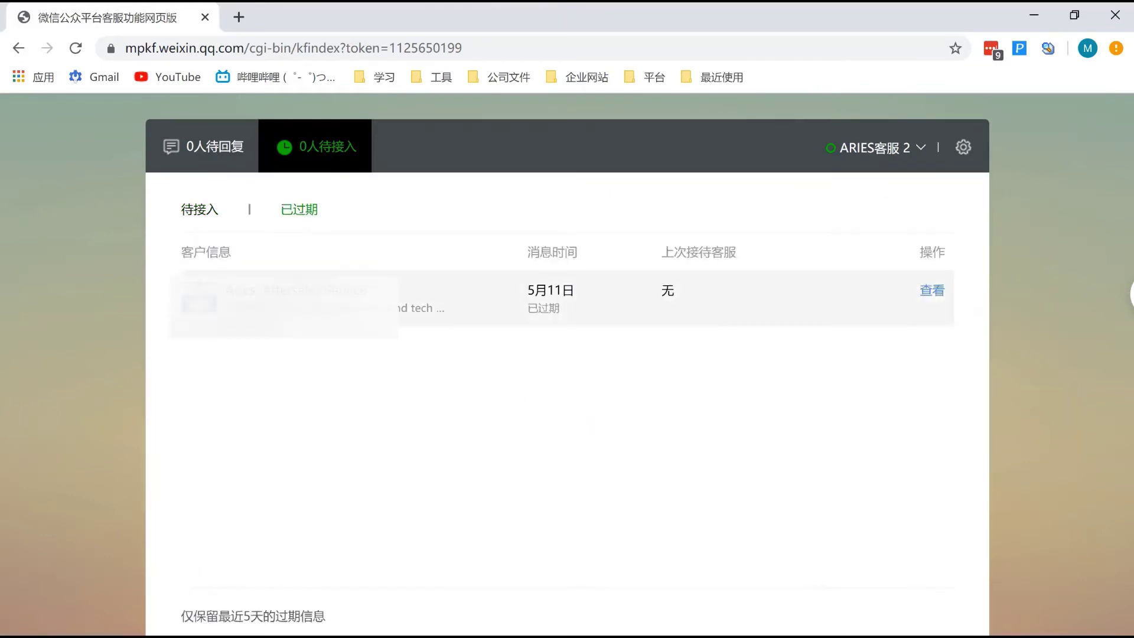
{"action": "left_click", "coordinate": [932, 292]}
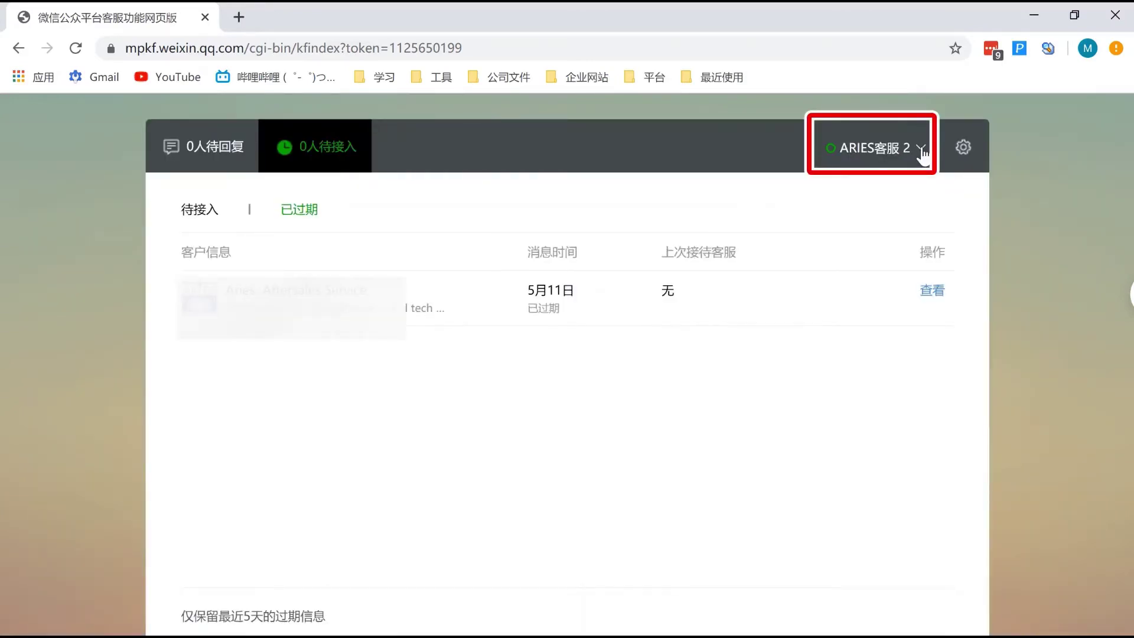
{"action": "left_click", "coordinate": [922, 152]}
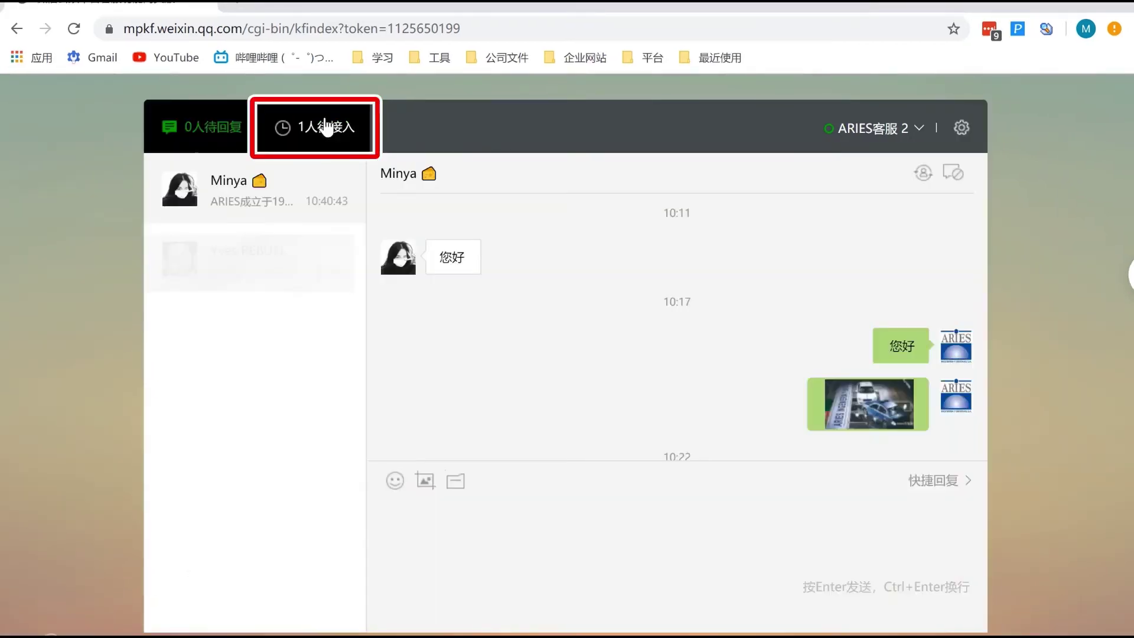
Accept the new customer from the waiting queue, send 您好 in their chat, then view the account settings.
{"action": "left_click", "coordinate": [325, 156]}
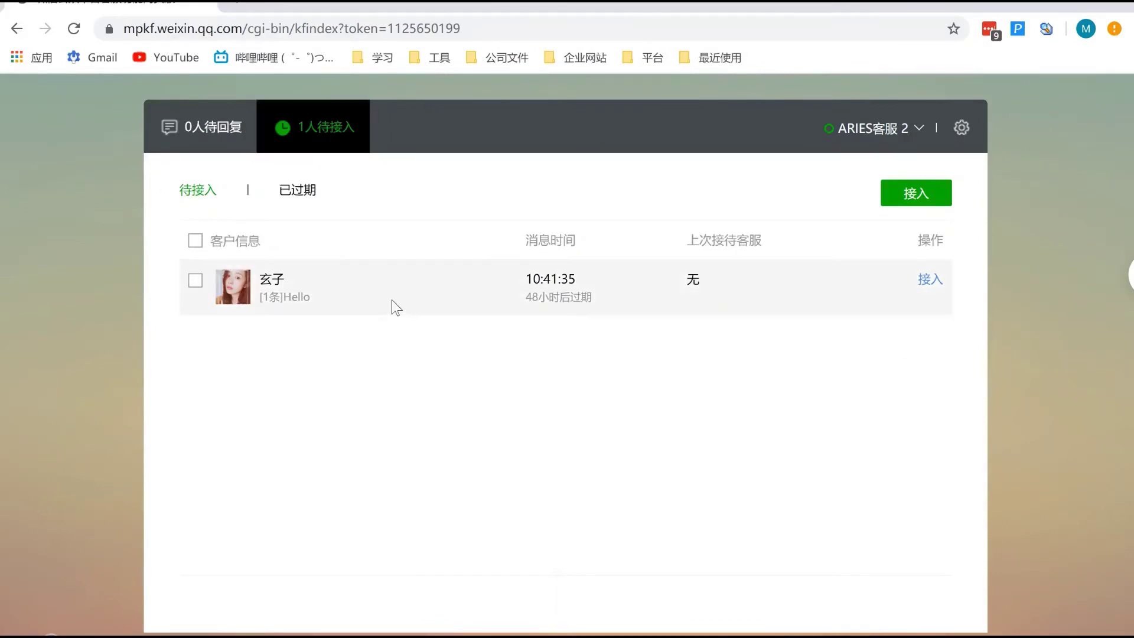
{"action": "left_click", "coordinate": [935, 277]}
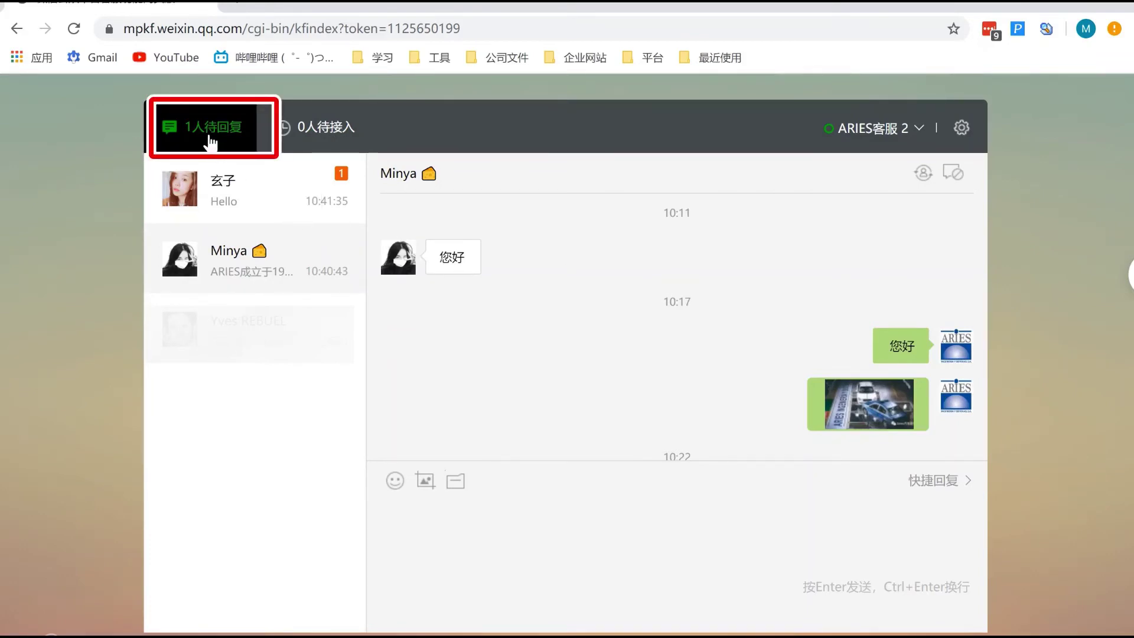
{"action": "left_click", "coordinate": [256, 188]}
{"action": "left_click", "coordinate": [417, 522]}
{"action": "type", "text": "您好"}
{"action": "key", "text": "Return"}
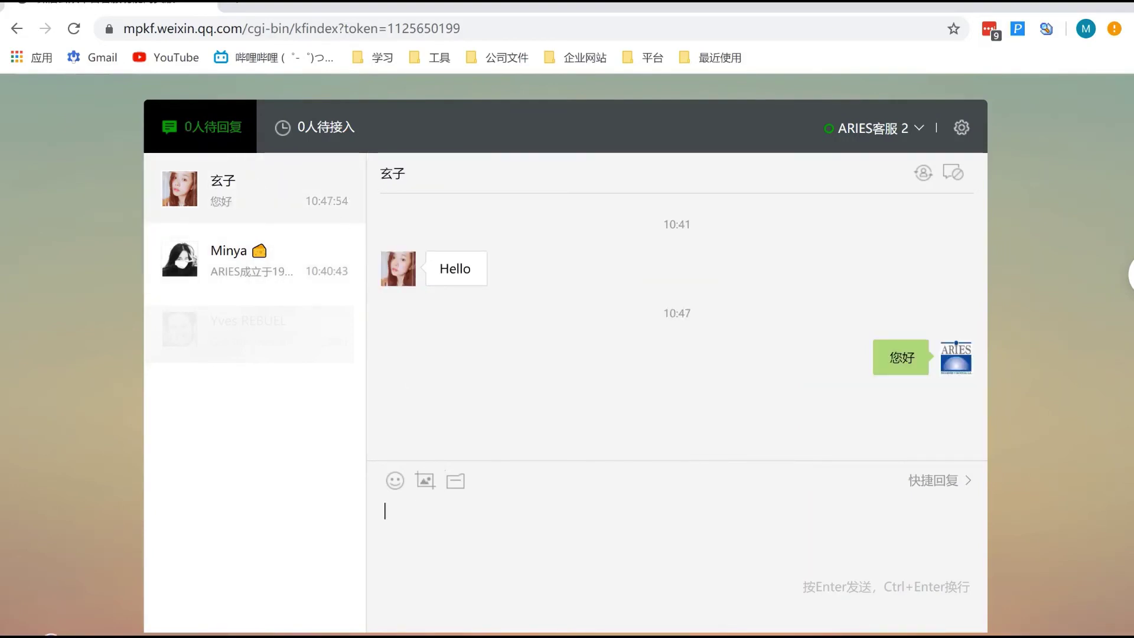
{"action": "left_click", "coordinate": [962, 128]}
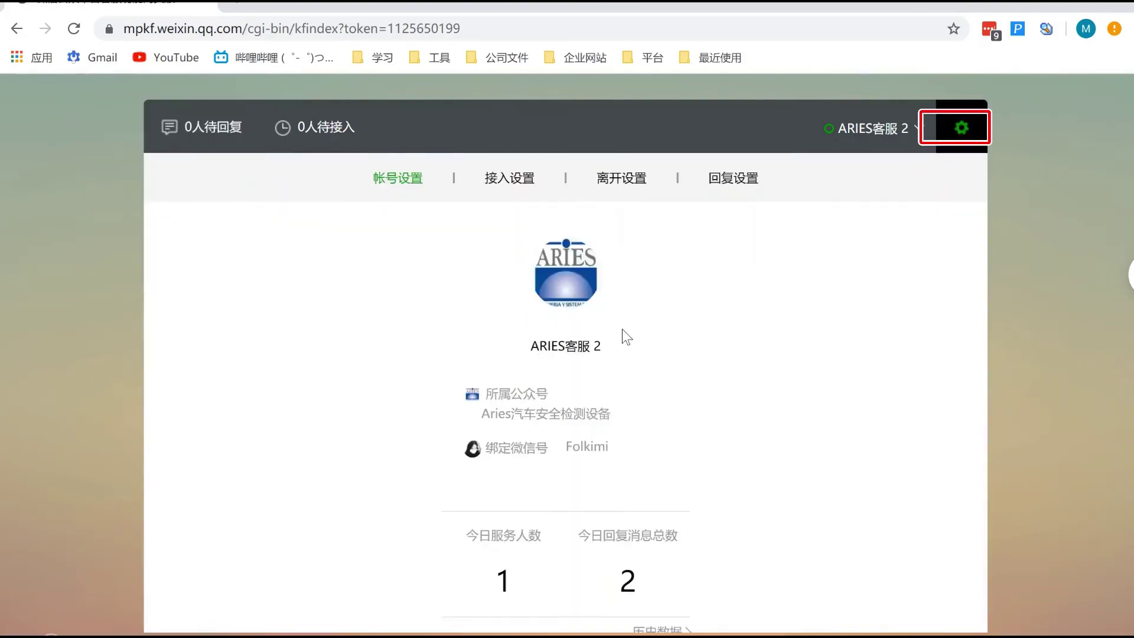
View the service history data, then go to the reply settings.
{"action": "left_click", "coordinate": [672, 631]}
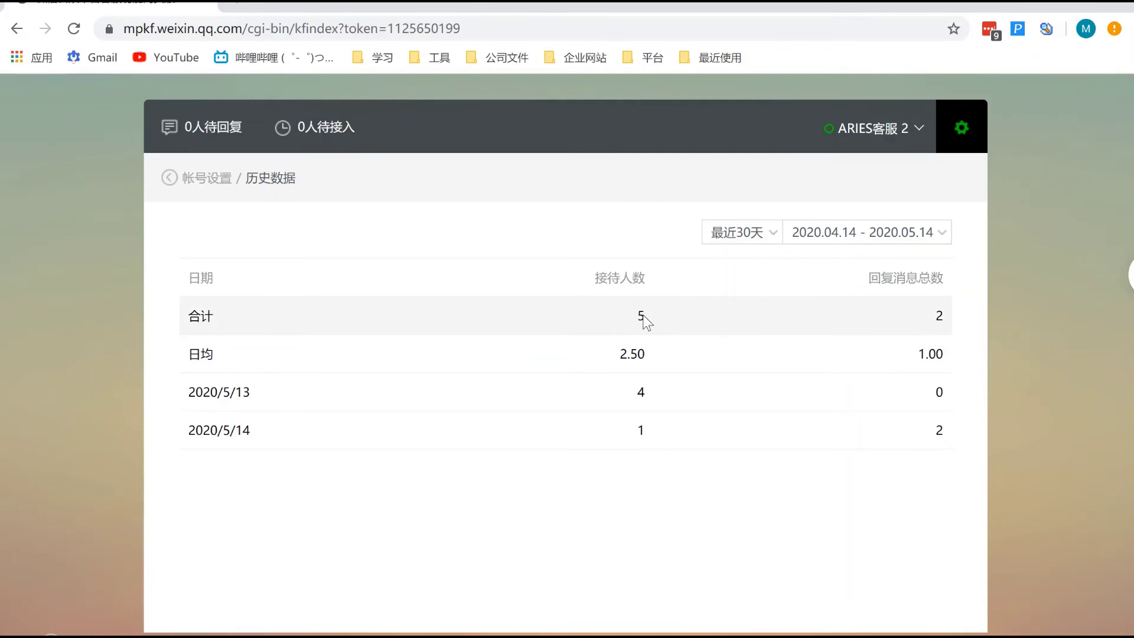
{"action": "left_click", "coordinate": [201, 181]}
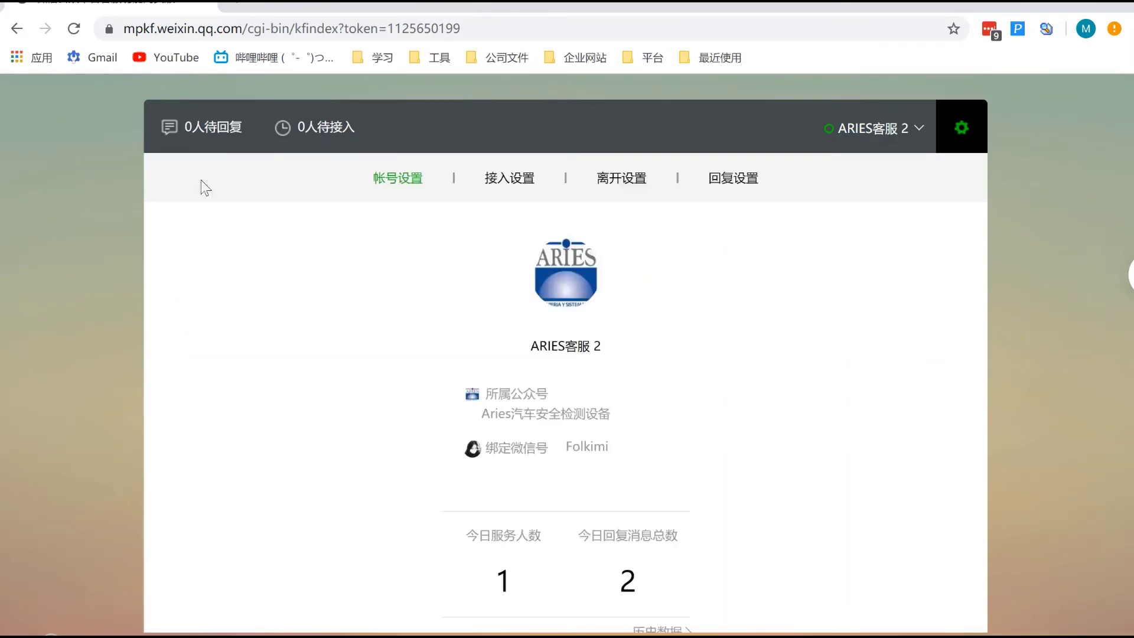
{"action": "left_click", "coordinate": [737, 184]}
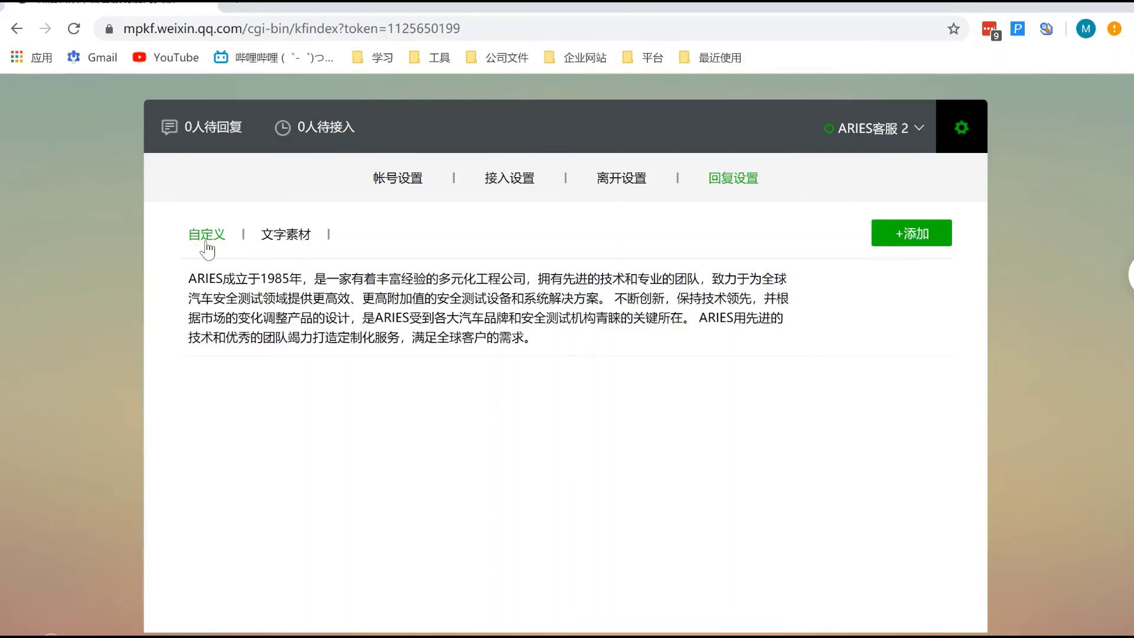
Add 你好 as a custom text quick reply and return to the chats awaiting reply.
{"action": "left_click", "coordinate": [906, 238]}
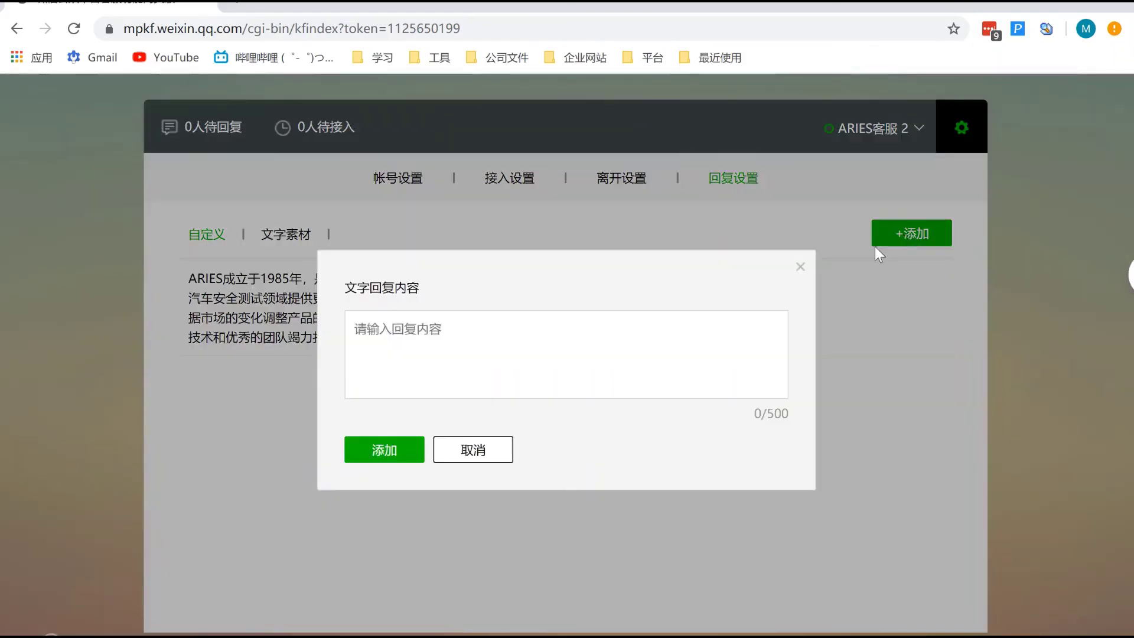
{"action": "left_click", "coordinate": [502, 341]}
{"action": "type", "text": "nih"}
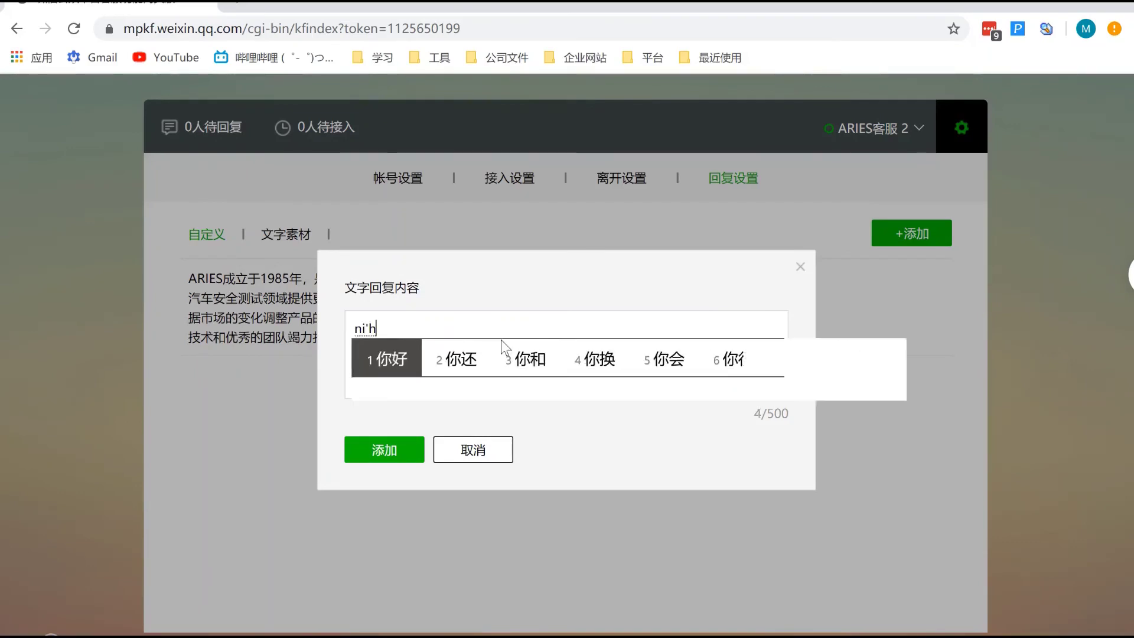
{"action": "key", "text": "space"}
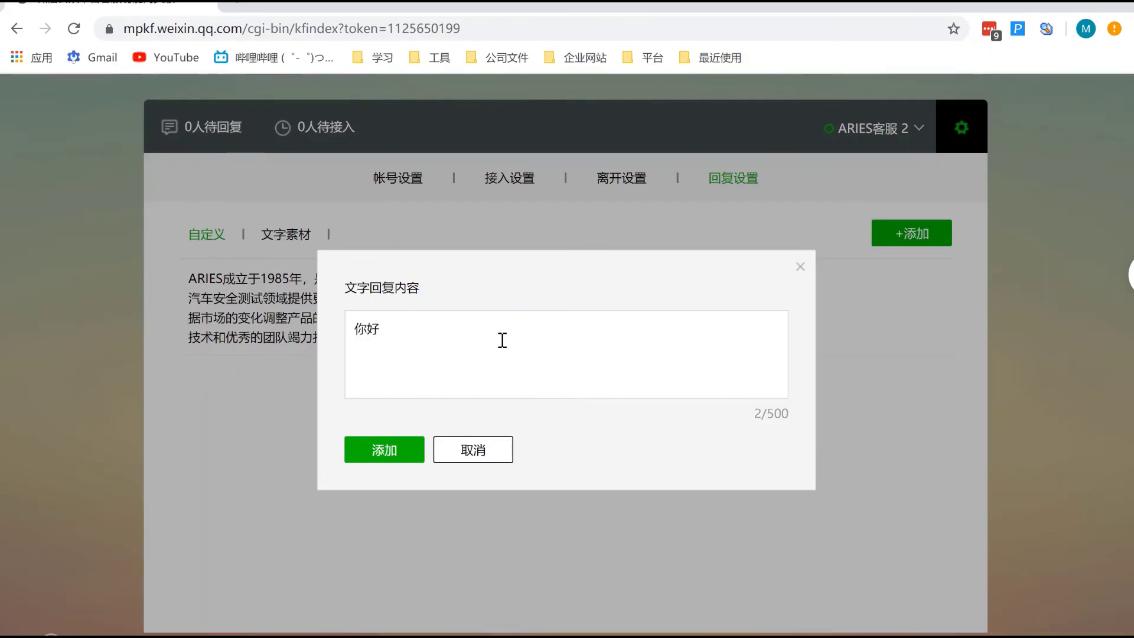
{"action": "left_click", "coordinate": [399, 451]}
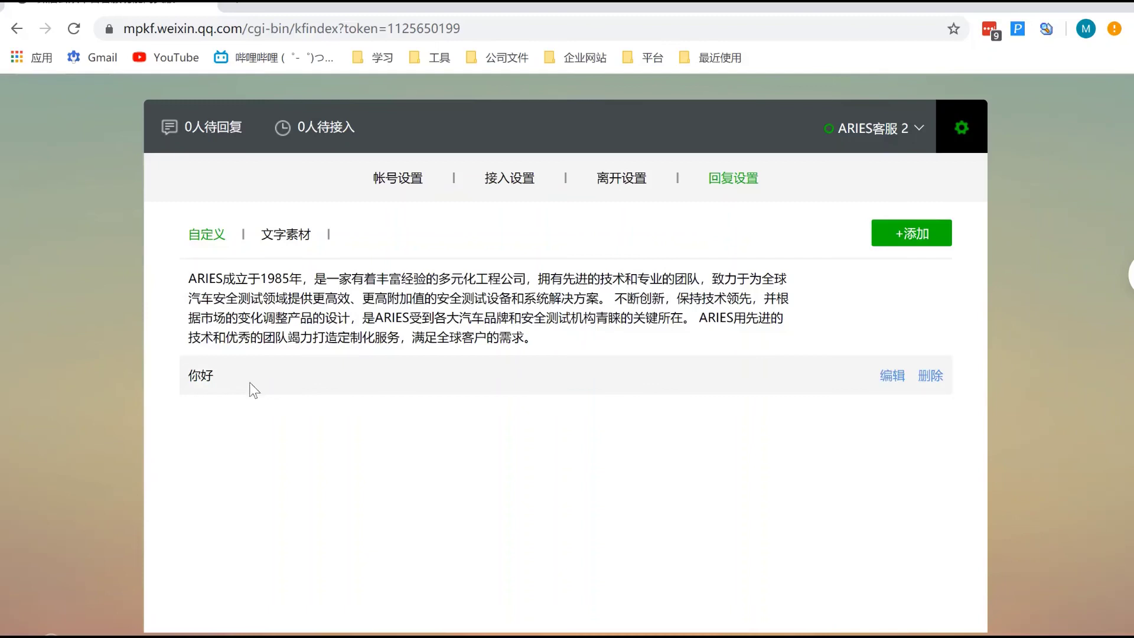
{"action": "left_click", "coordinate": [203, 140]}
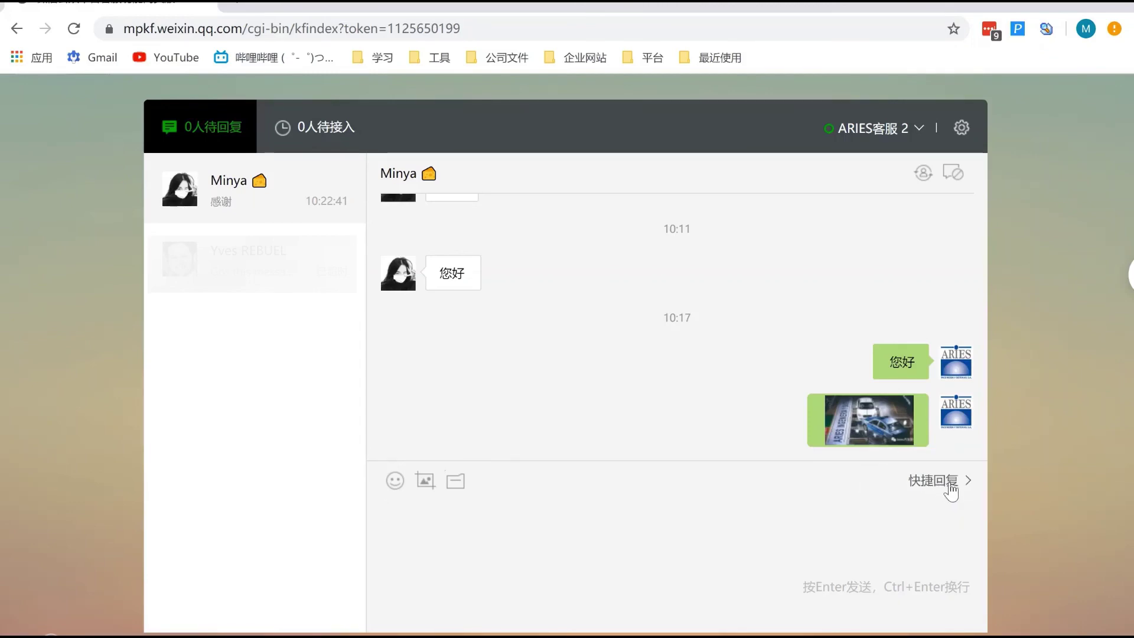
Send the ARIES company-introduction quick reply to the customer and copy it into the message box.
{"action": "left_click", "coordinate": [950, 488]}
{"action": "mouse_move", "coordinate": [957, 466]}
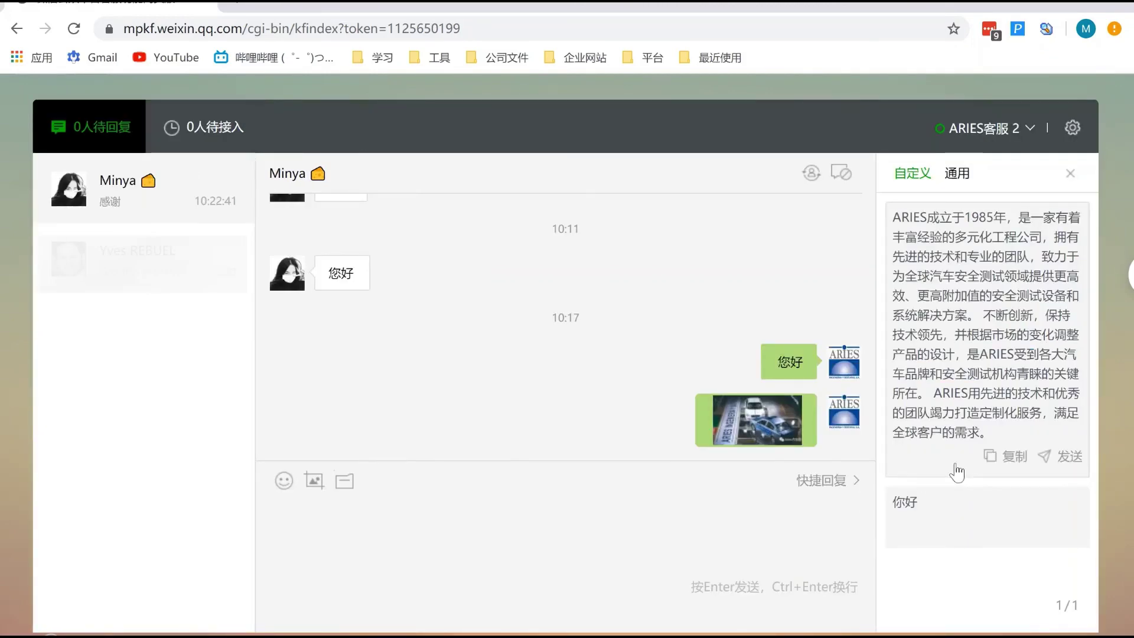
{"action": "left_click", "coordinate": [1069, 458]}
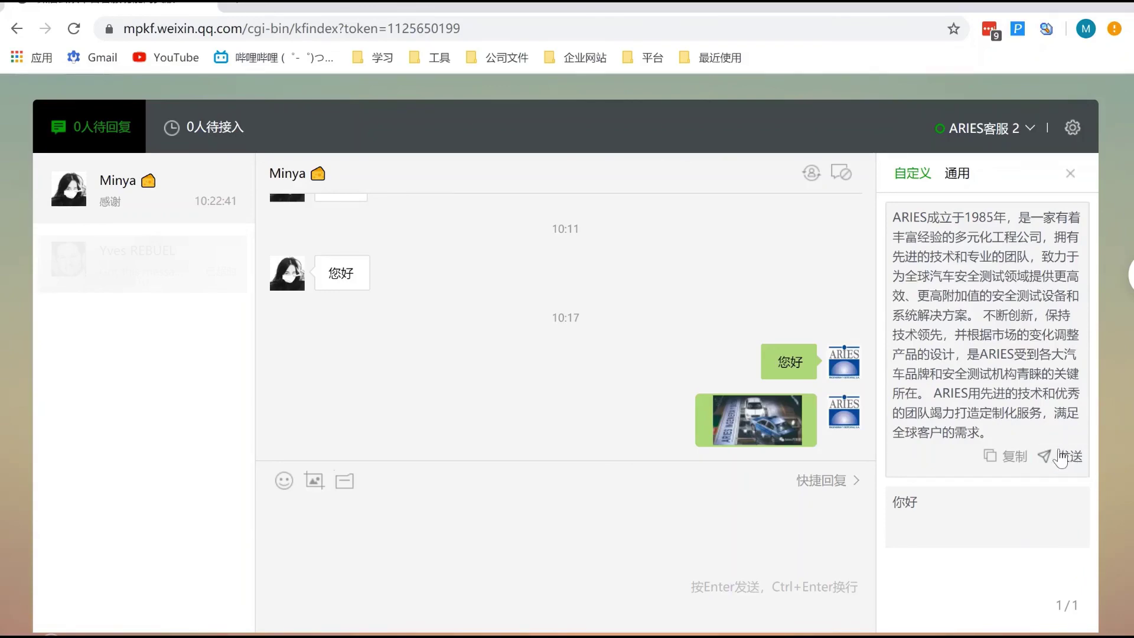
{"action": "left_click", "coordinate": [1069, 458]}
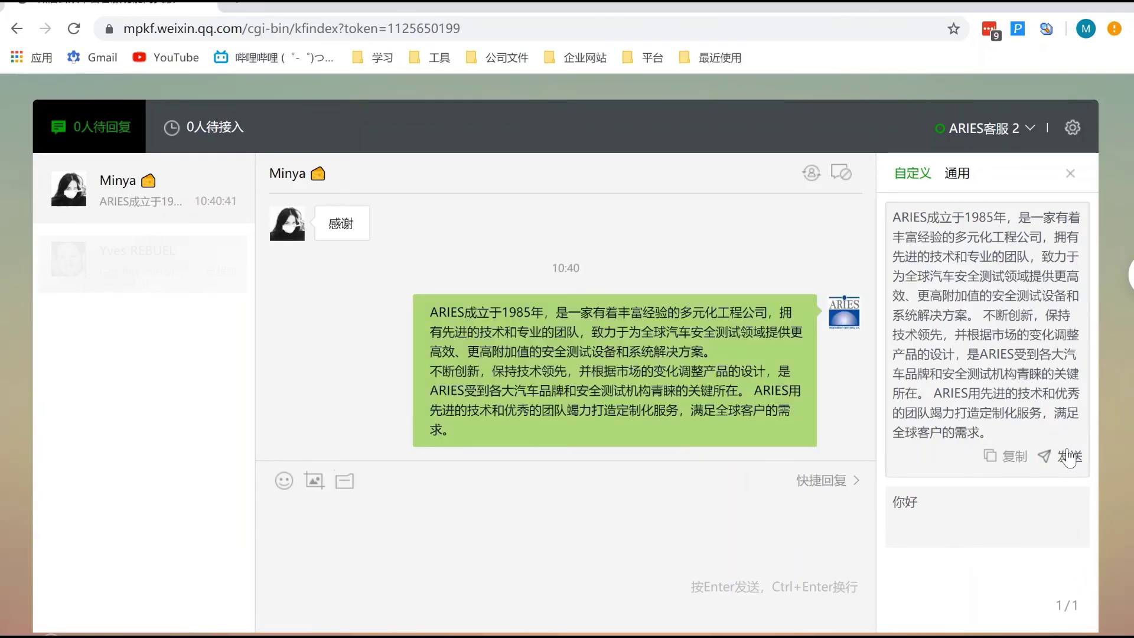
{"action": "left_click", "coordinate": [998, 458]}
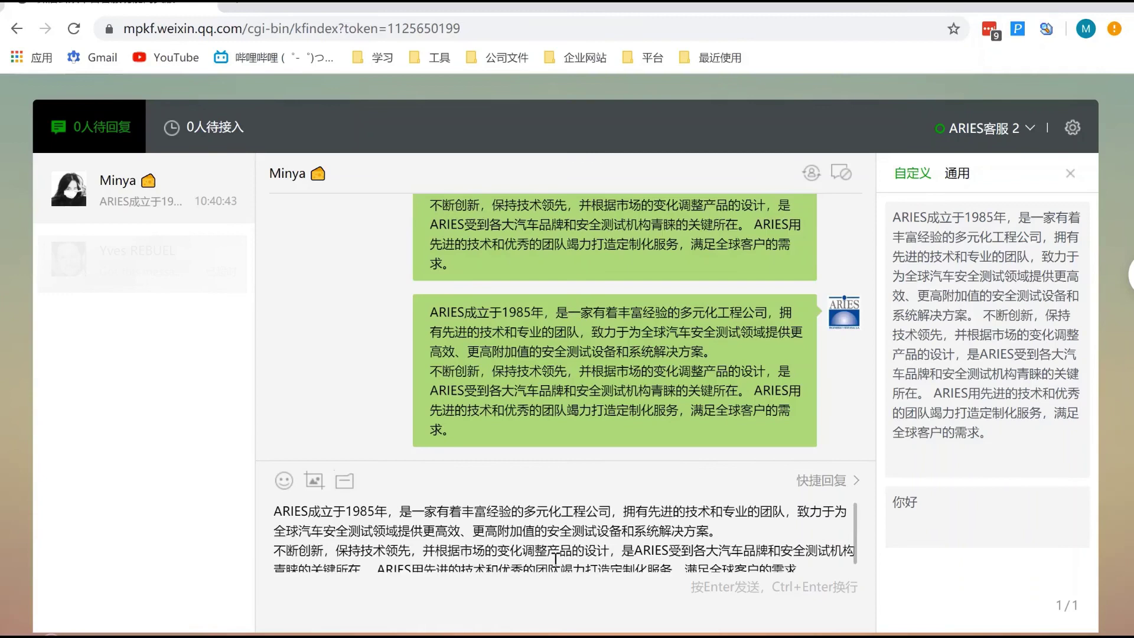
{"action": "scroll", "coordinate": [551, 555], "scroll_direction": "down", "scroll_amount": 1}
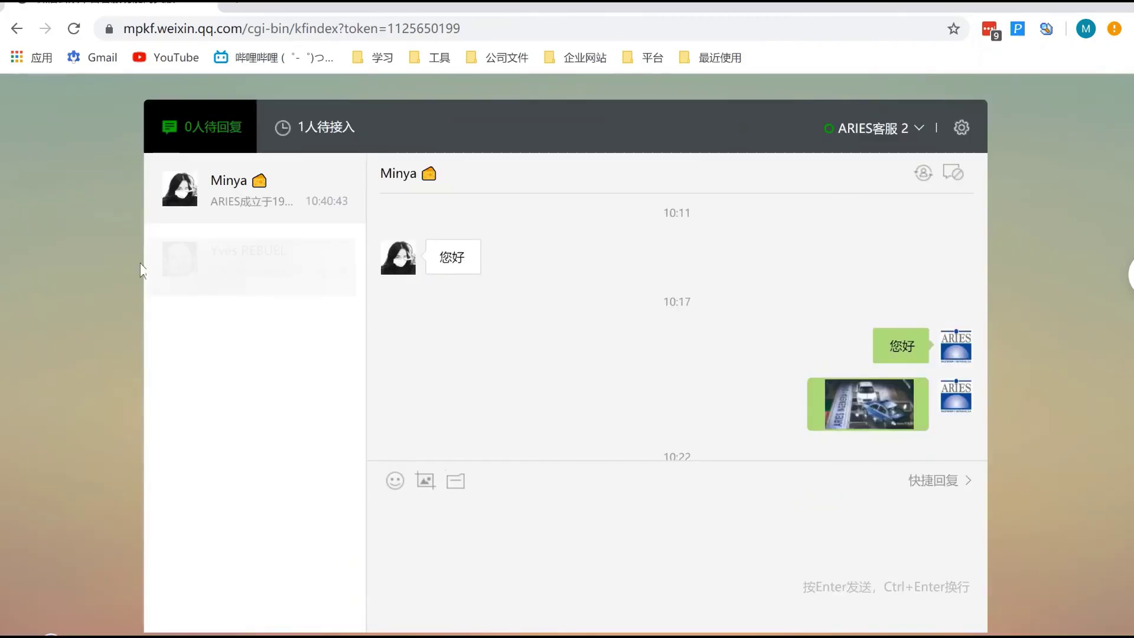